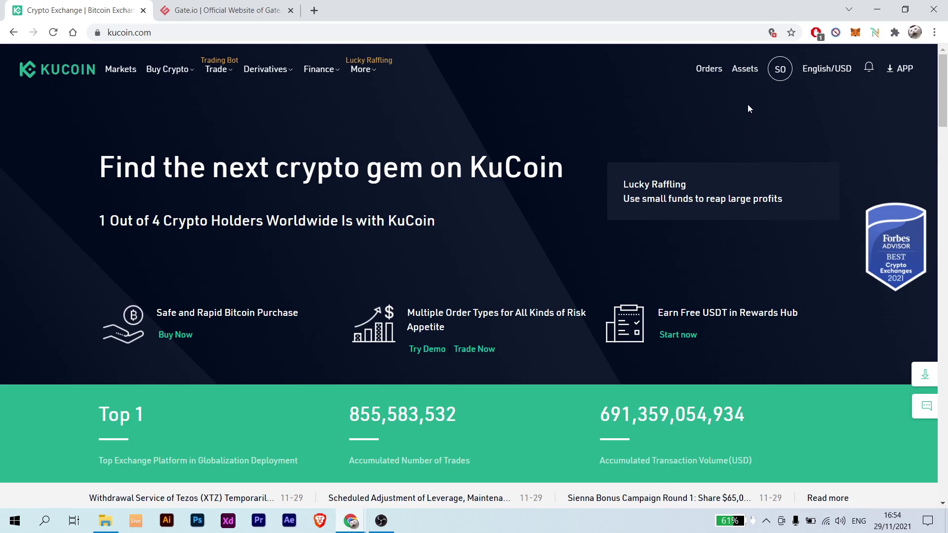
Open the main account for deposits and withdrawals and look through its coin list
{"action": "mouse_move", "coordinate": [745, 70]}
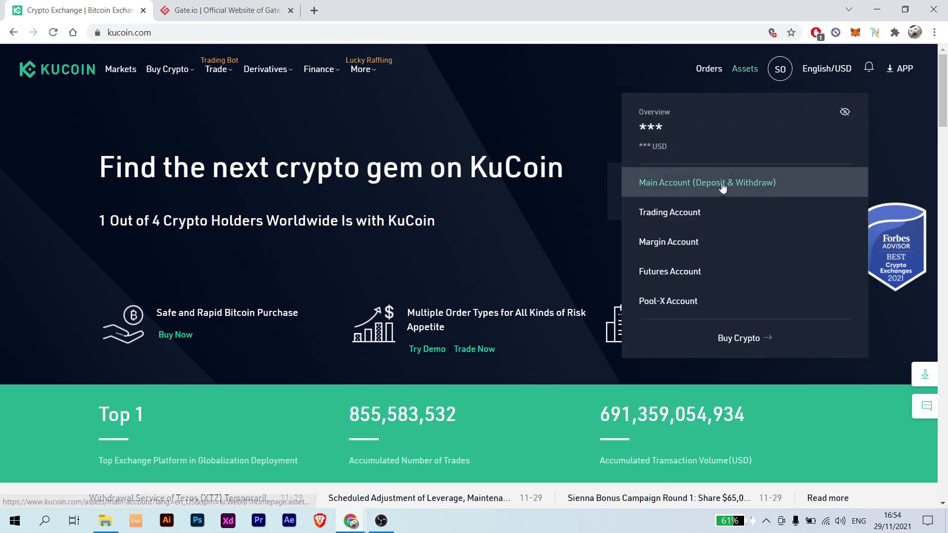
{"action": "left_click", "coordinate": [754, 185]}
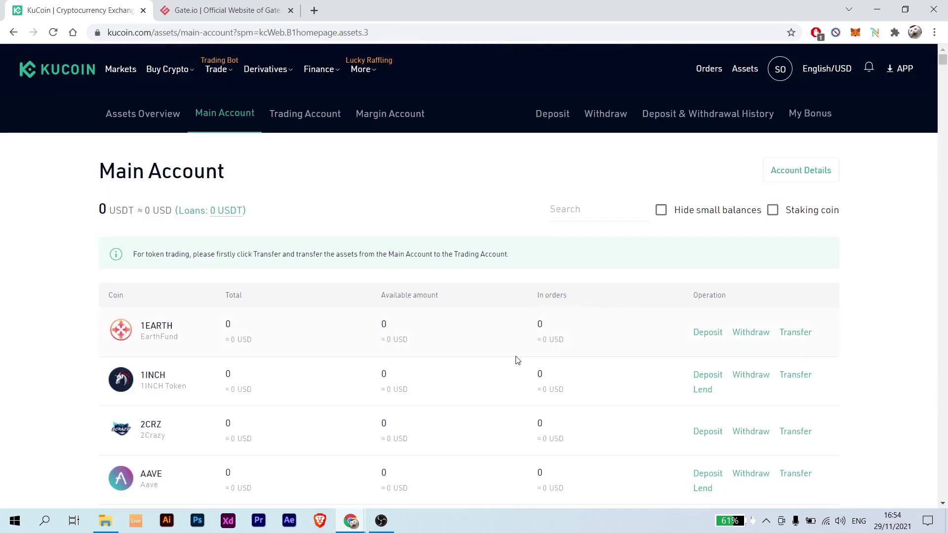
{"action": "scroll", "coordinate": [527, 344], "scroll_direction": "down", "scroll_amount": 3}
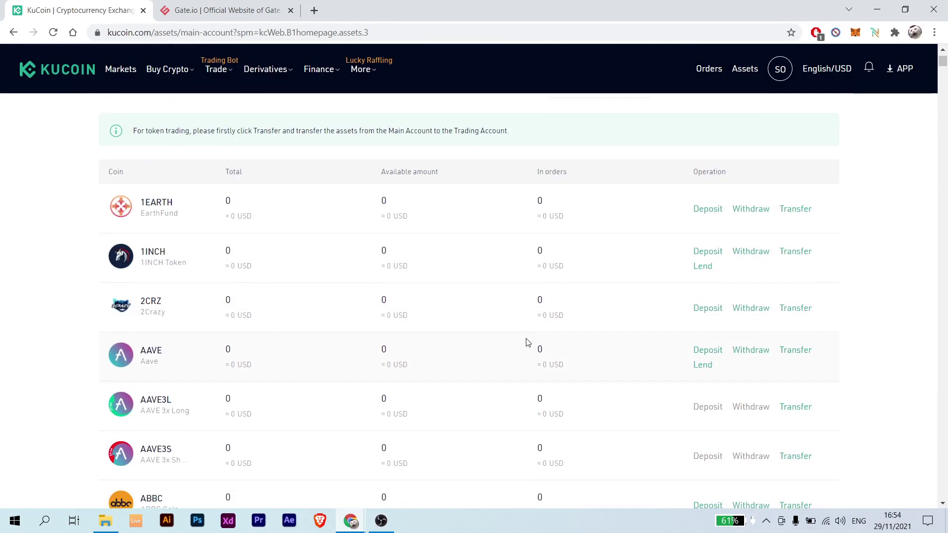
{"action": "scroll", "coordinate": [526, 341], "scroll_direction": "up", "scroll_amount": 3}
{"action": "scroll", "coordinate": [568, 358], "scroll_direction": "down", "scroll_amount": 7}
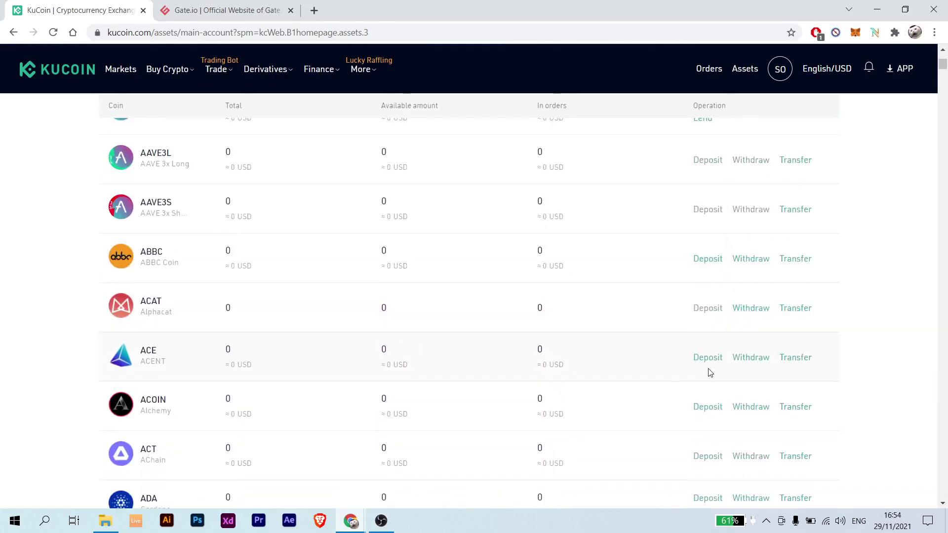
{"action": "scroll", "coordinate": [635, 358], "scroll_direction": "up", "scroll_amount": 7}
Search the main account's coins for "usdt" and open the withdrawal page for USDT
{"action": "left_click", "coordinate": [605, 207]}
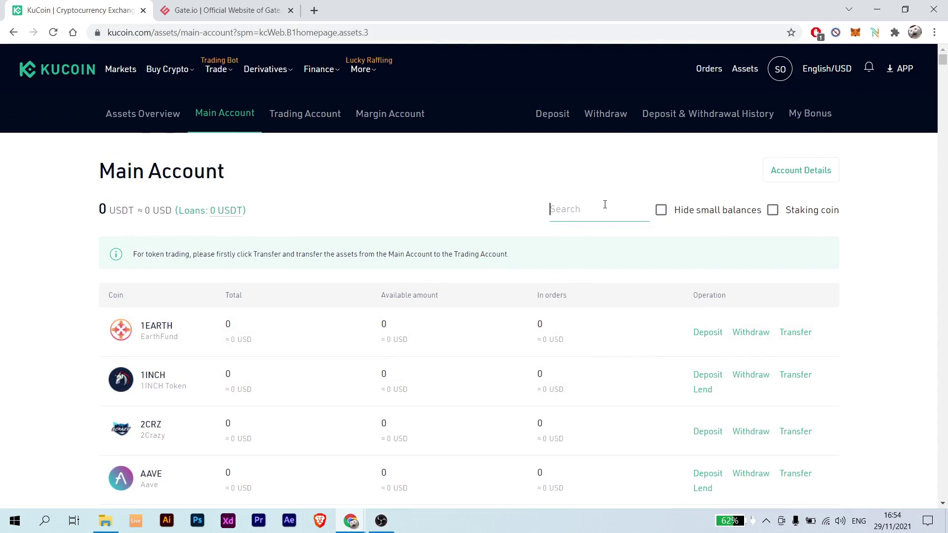
{"action": "type", "text": "usdt"}
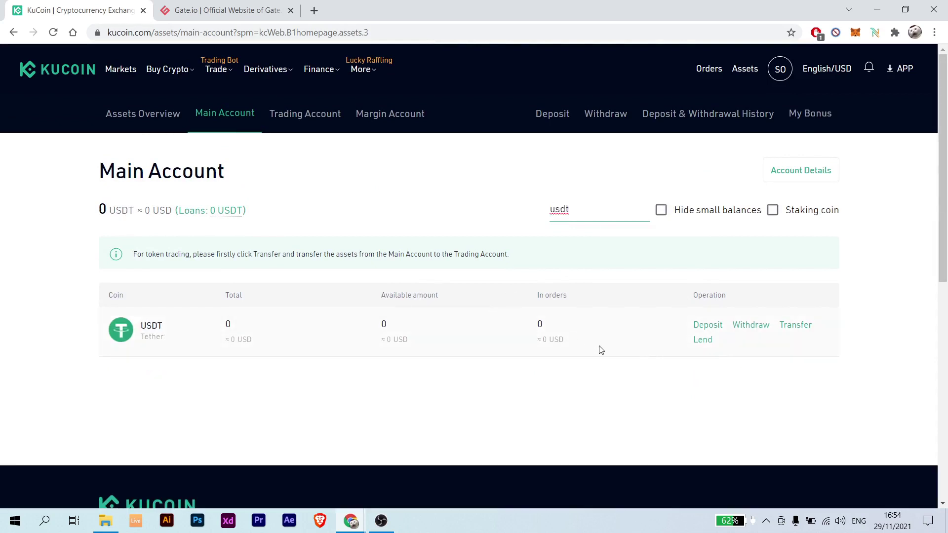
{"action": "left_click", "coordinate": [757, 327]}
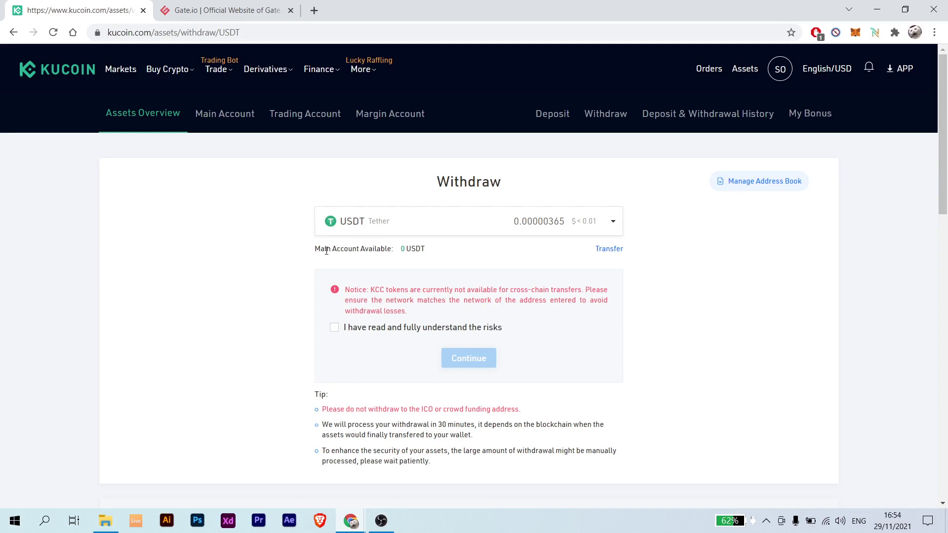
Transfer the full available 0.00000365 USDT from the Trading Account to the Main Account
{"action": "left_click_drag", "start_coordinate": [324, 250], "coordinate": [421, 249]}
{"action": "left_click", "coordinate": [482, 259]}
{"action": "mouse_move", "coordinate": [746, 69]}
{"action": "left_click", "coordinate": [608, 251]}
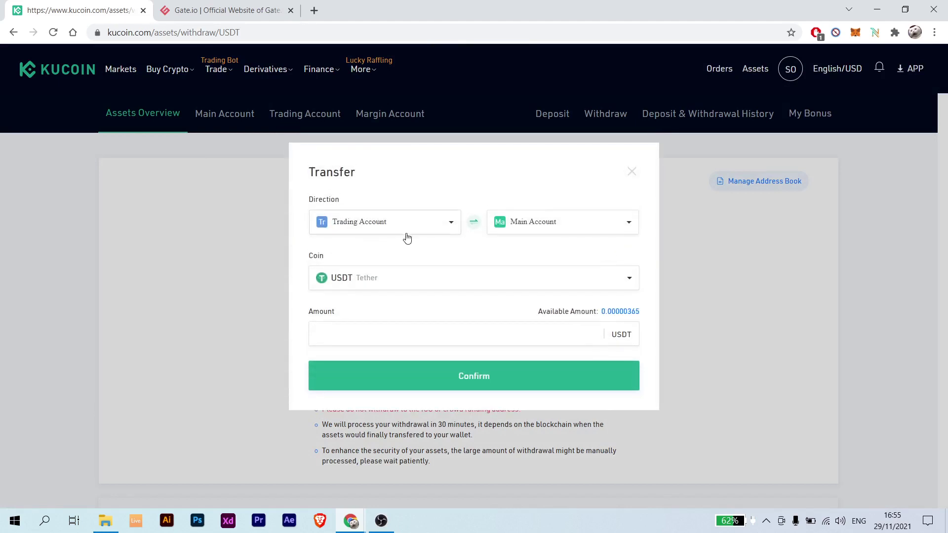
{"action": "left_click", "coordinate": [387, 226]}
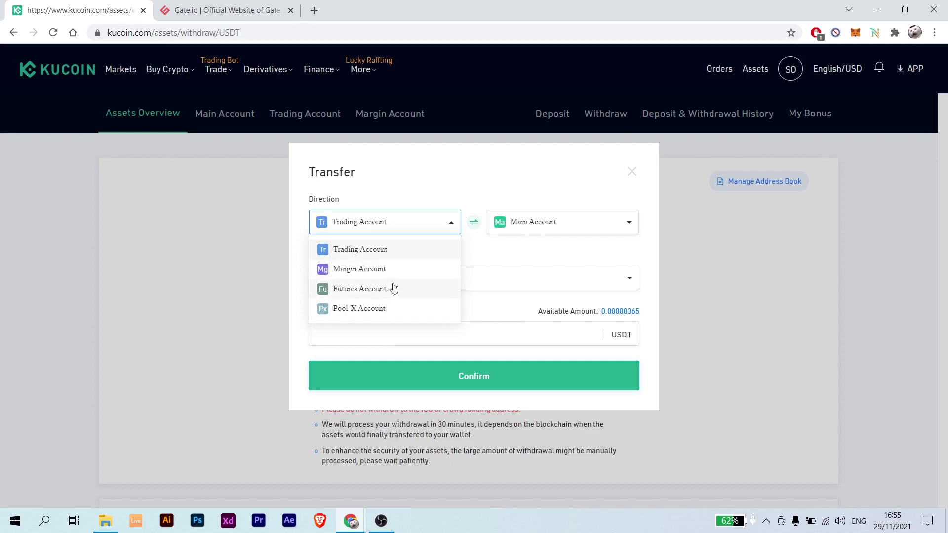
{"action": "left_click", "coordinate": [499, 250]}
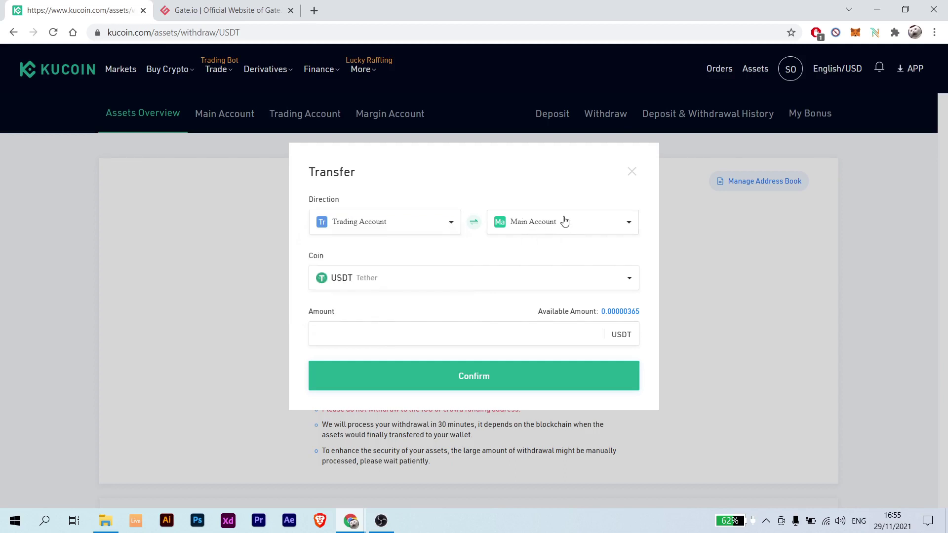
{"action": "left_click", "coordinate": [563, 221]}
{"action": "left_click", "coordinate": [536, 229]}
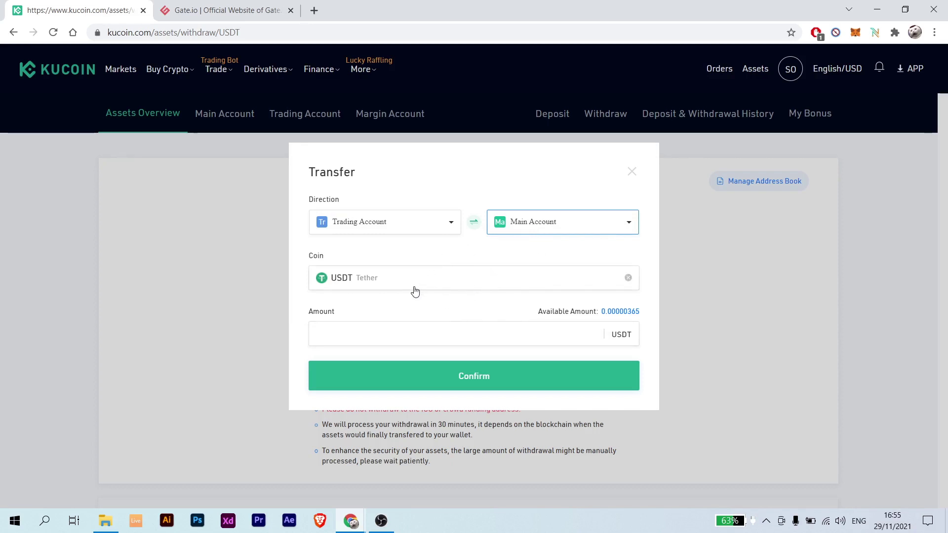
{"action": "left_click", "coordinate": [623, 314]}
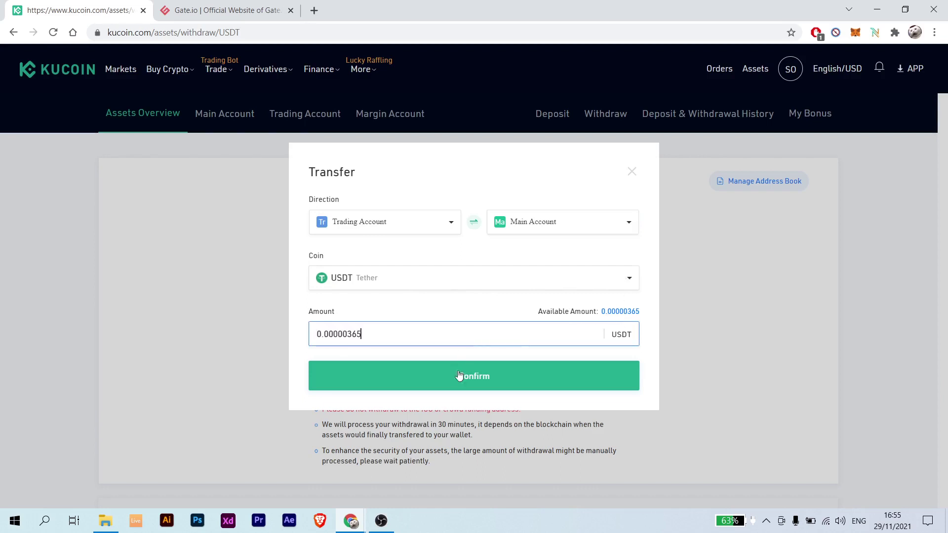
{"action": "left_click", "coordinate": [474, 376]}
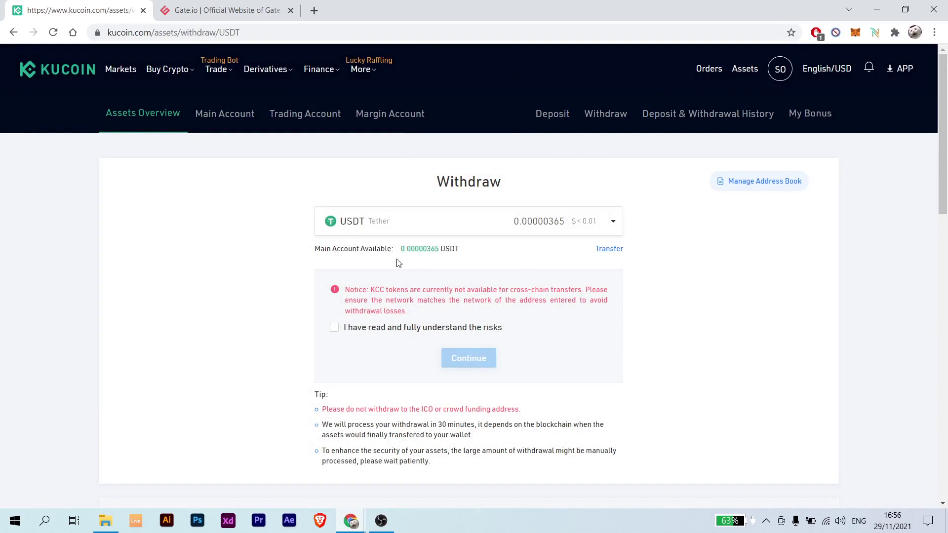
Acknowledge the cross-chain transfer risks and continue to the USDT withdrawal form
{"action": "left_click", "coordinate": [387, 330]}
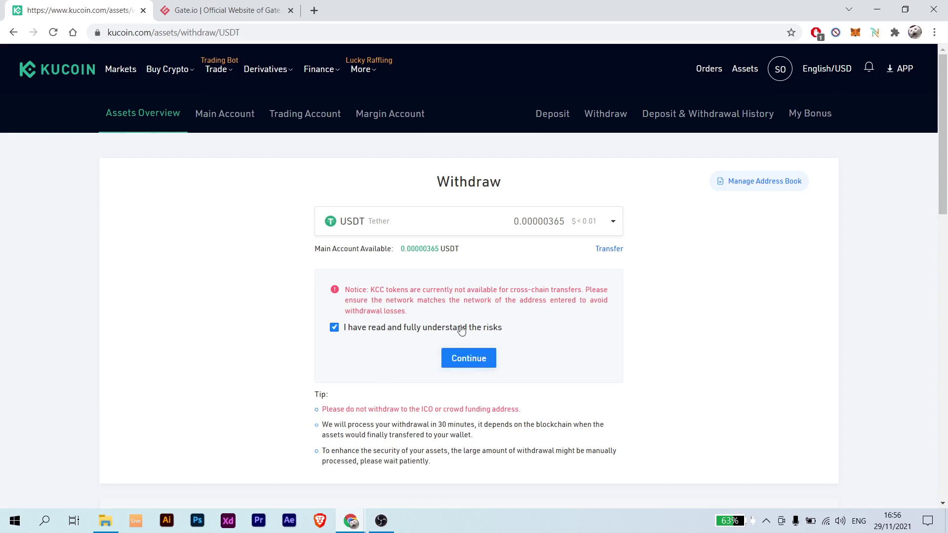
{"action": "left_click", "coordinate": [477, 360]}
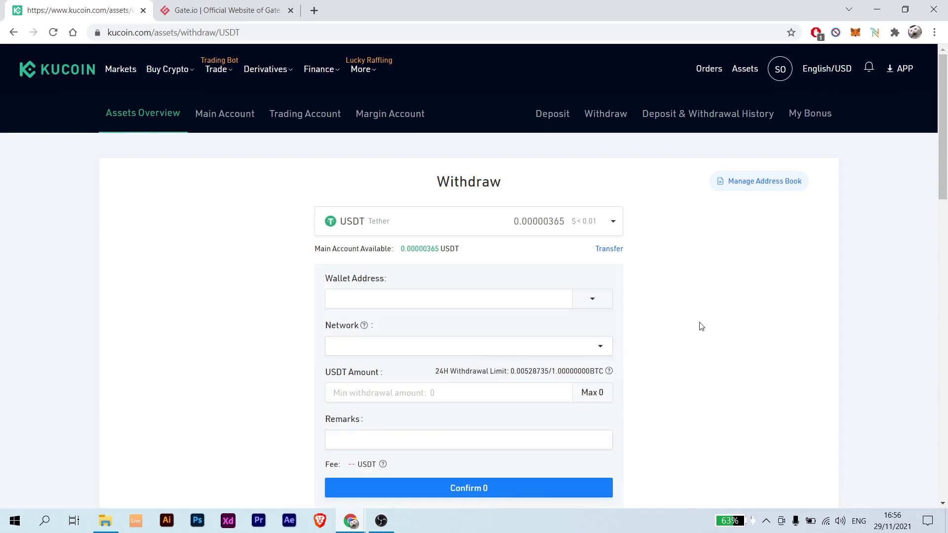
{"action": "scroll", "coordinate": [671, 293], "scroll_direction": "down", "scroll_amount": 3}
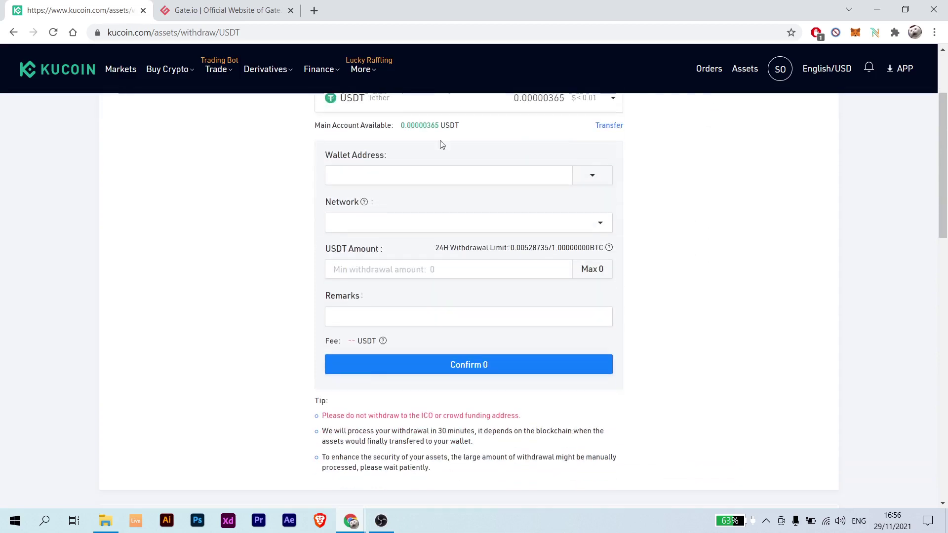
{"action": "scroll", "coordinate": [385, 153], "scroll_direction": "up", "scroll_amount": 2}
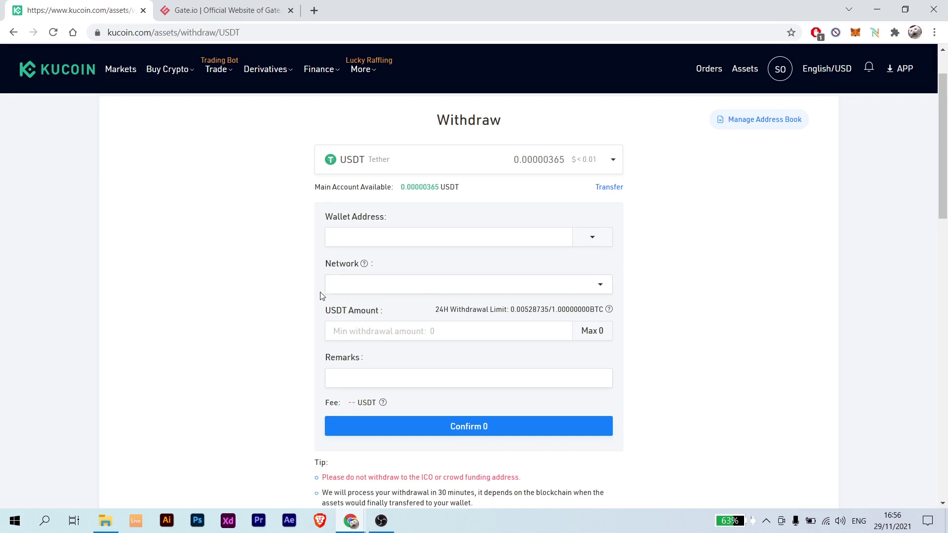
Check the available withdrawal networks and select ERC20 and TRC20 in turn to compare their fees
{"action": "left_click", "coordinate": [343, 292]}
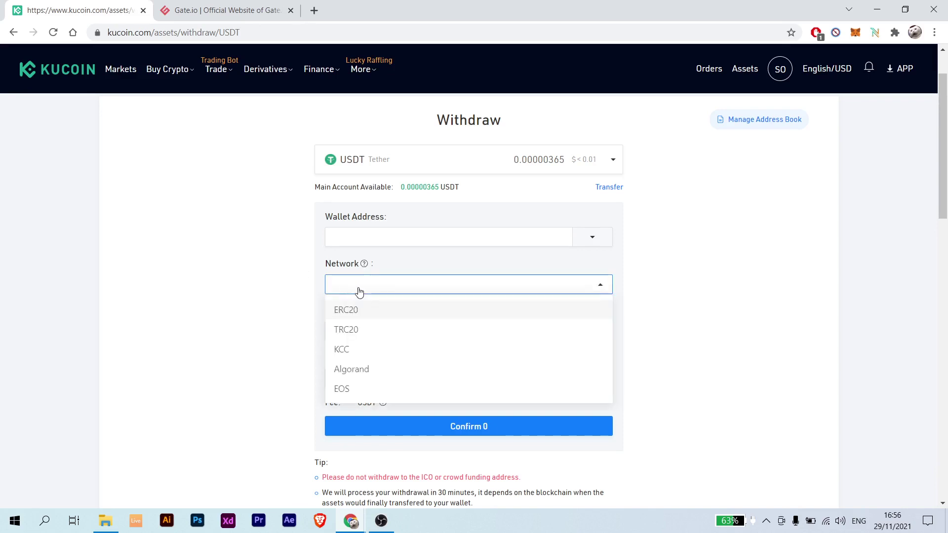
{"action": "scroll", "coordinate": [271, 295], "scroll_direction": "down", "scroll_amount": 1}
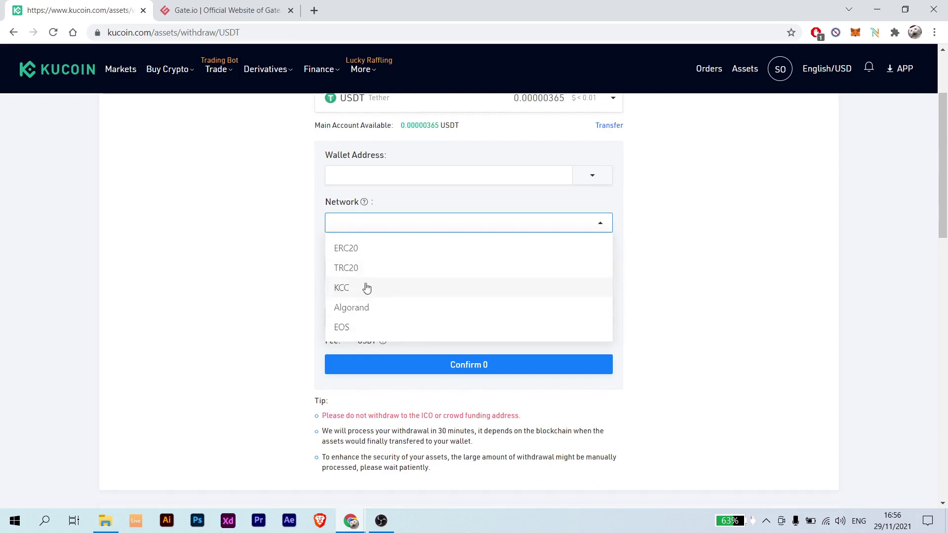
{"action": "scroll", "coordinate": [255, 245], "scroll_direction": "up", "scroll_amount": 1}
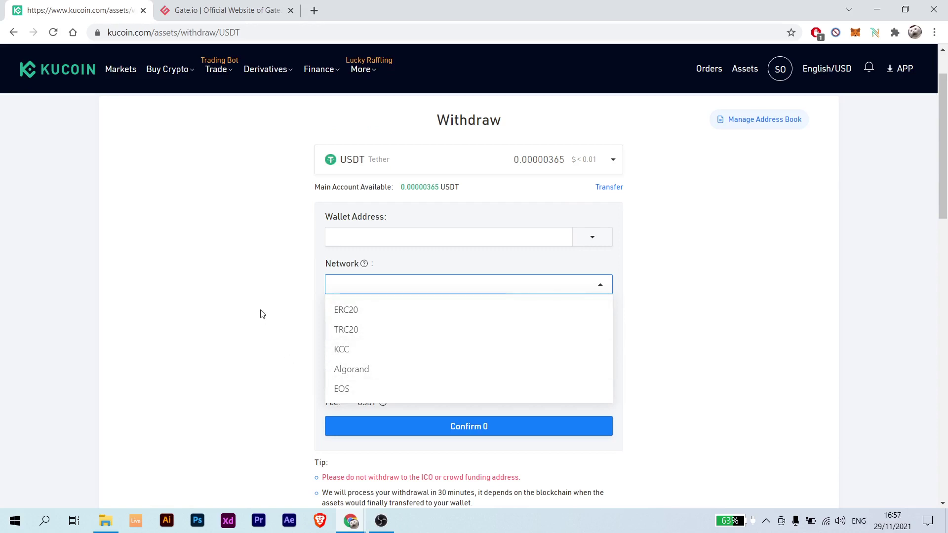
{"action": "key", "text": "Down"}
{"action": "key", "text": "Return"}
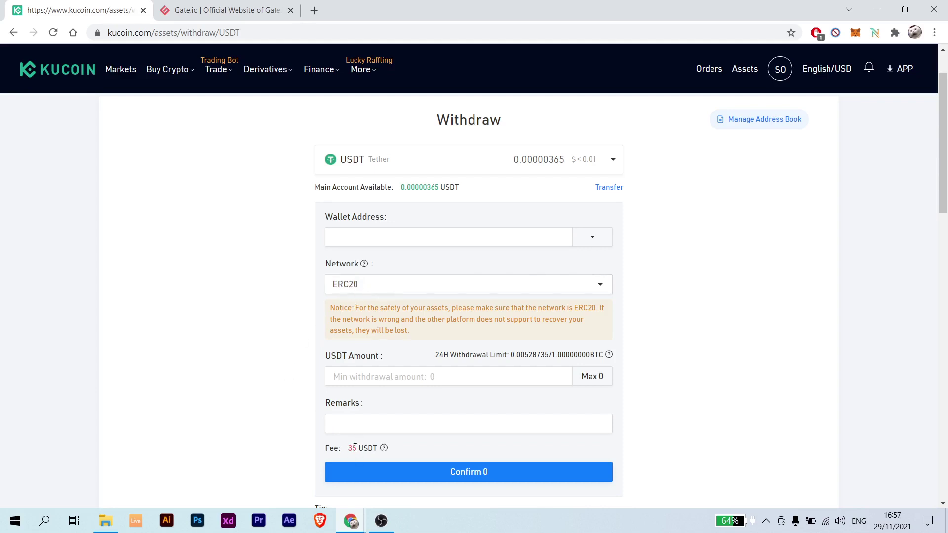
{"action": "left_click", "coordinate": [371, 291]}
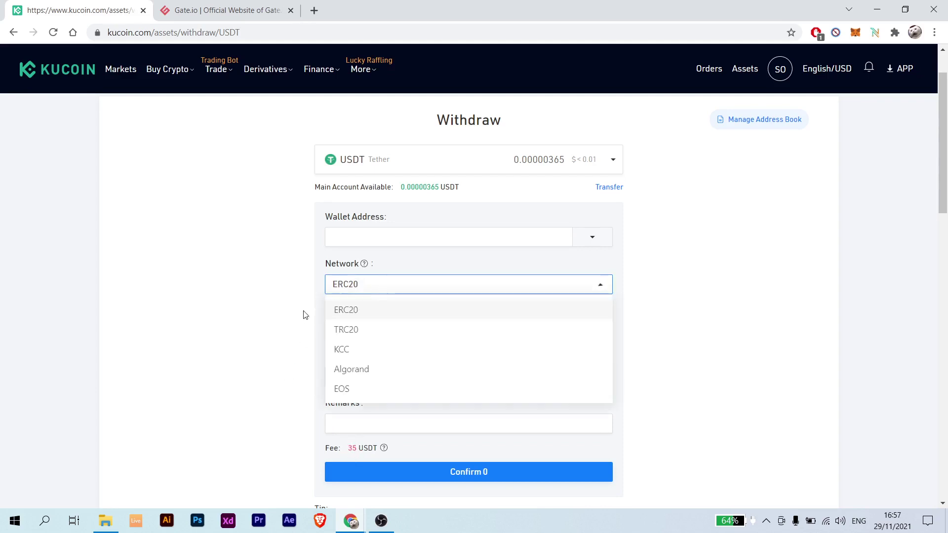
{"action": "left_click", "coordinate": [360, 329]}
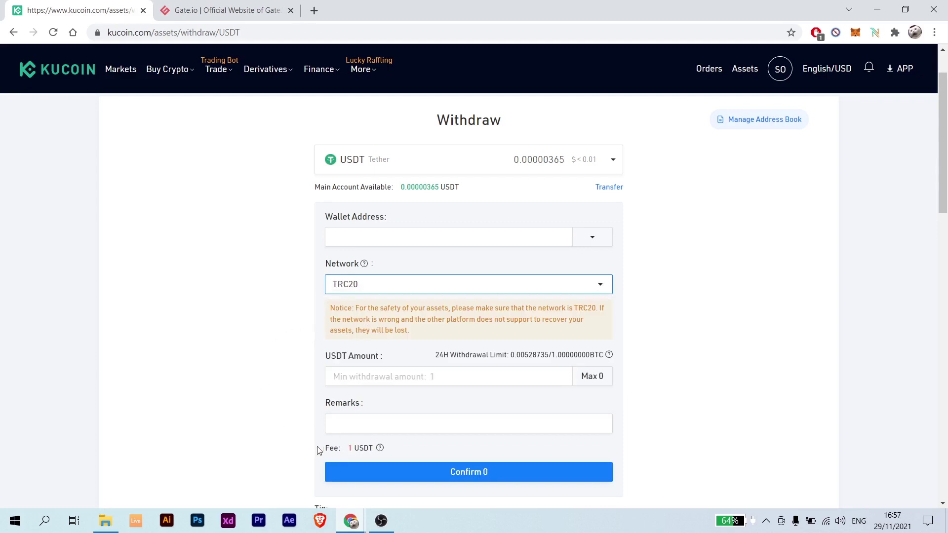
Select the KCC, Algorand and EOS networks in turn to compare their USDT withdrawal fees
{"action": "left_click", "coordinate": [364, 286]}
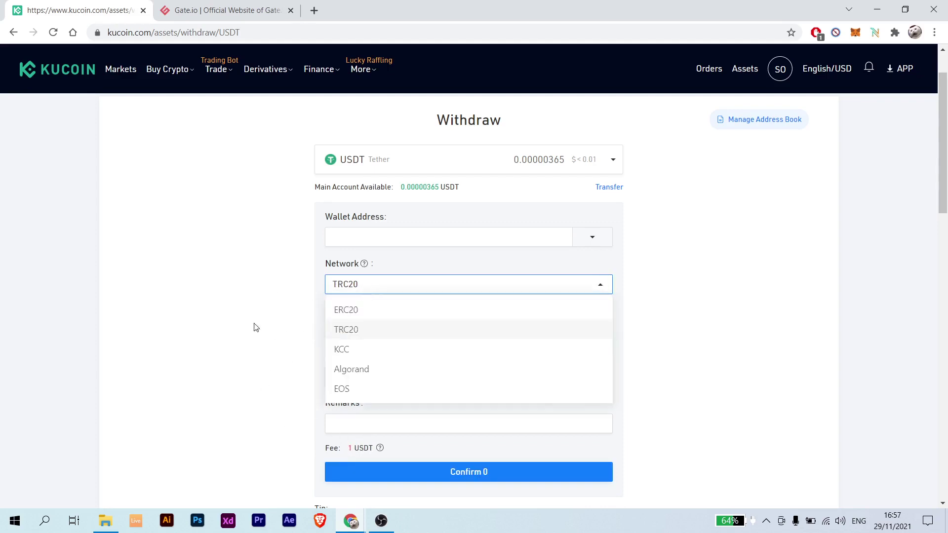
{"action": "left_click", "coordinate": [368, 353]}
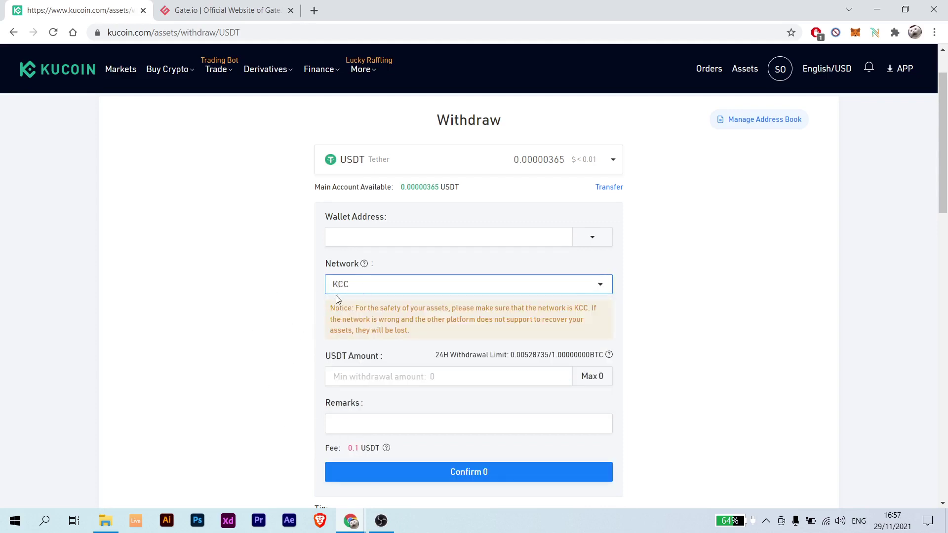
{"action": "left_click_drag", "start_coordinate": [350, 448], "coordinate": [362, 448]}
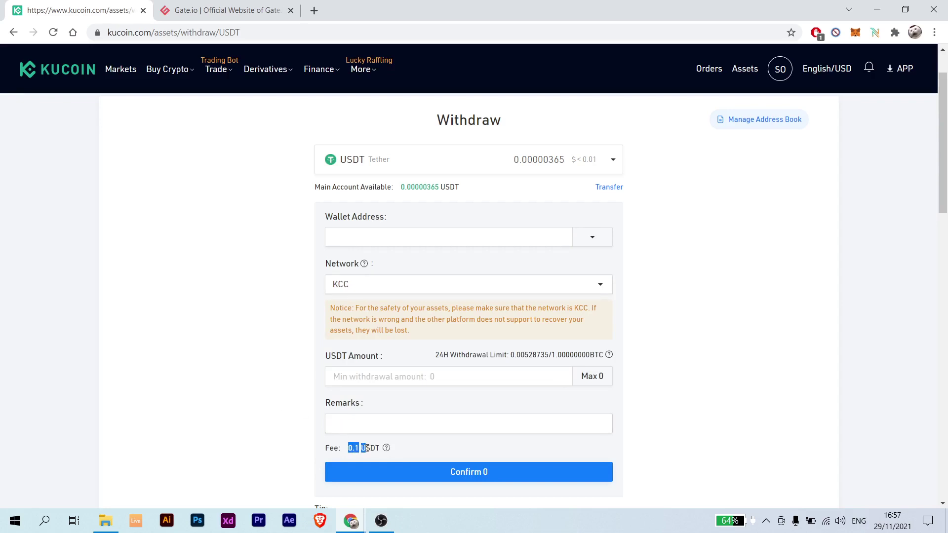
{"action": "left_click", "coordinate": [361, 292]}
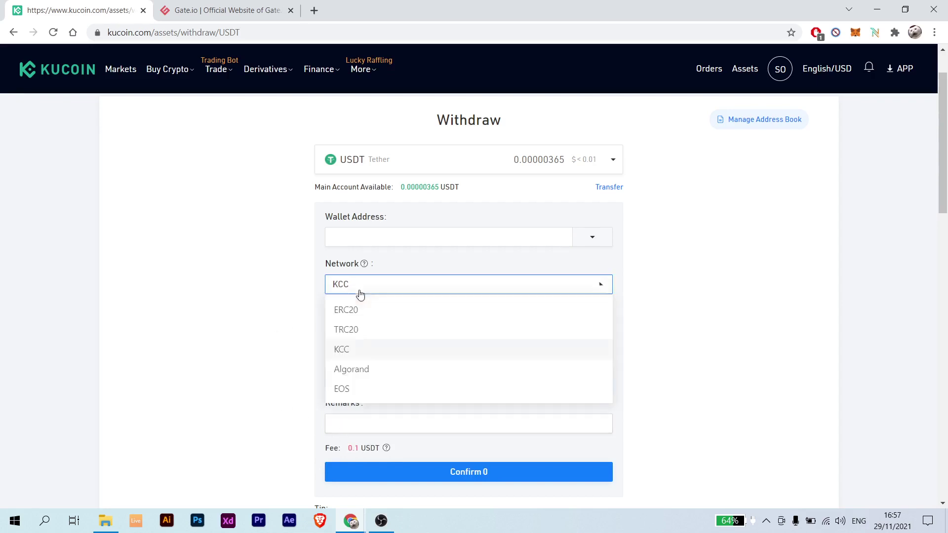
{"action": "left_click", "coordinate": [360, 371]}
{"action": "left_click", "coordinate": [357, 447]}
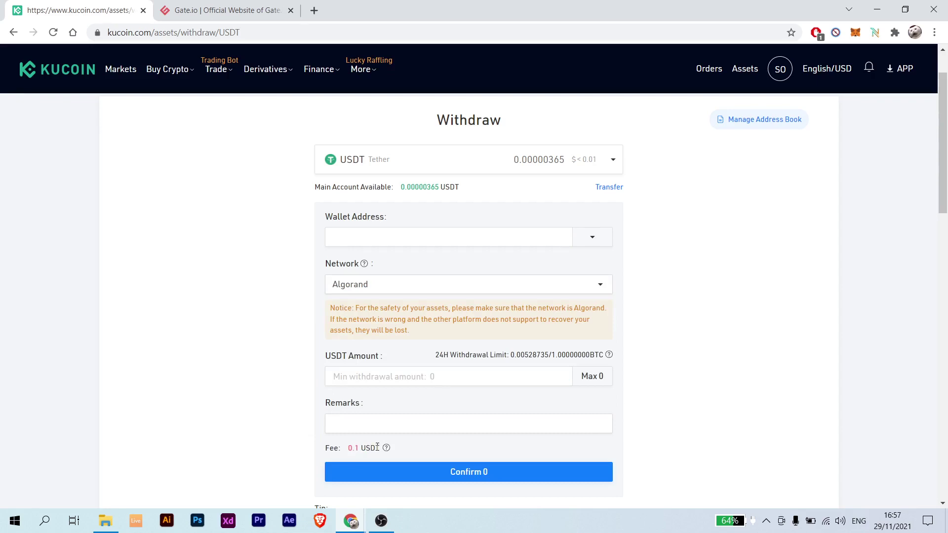
{"action": "left_click", "coordinate": [360, 293]}
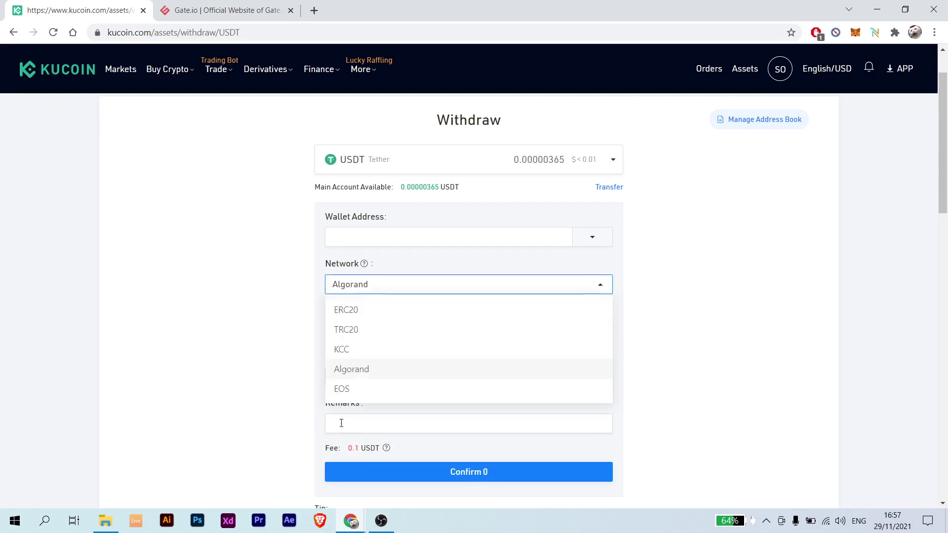
{"action": "left_click", "coordinate": [370, 391]}
{"action": "scroll", "coordinate": [288, 387], "scroll_direction": "down", "scroll_amount": 2}
{"action": "scroll", "coordinate": [265, 334], "scroll_direction": "up", "scroll_amount": 1}
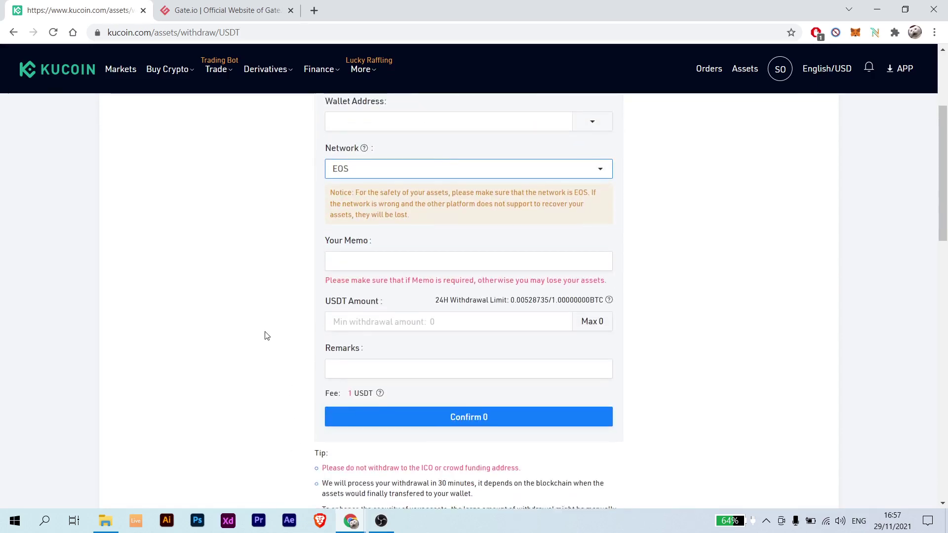
Set the USDT withdrawal network to KCC
{"action": "left_click", "coordinate": [408, 226]}
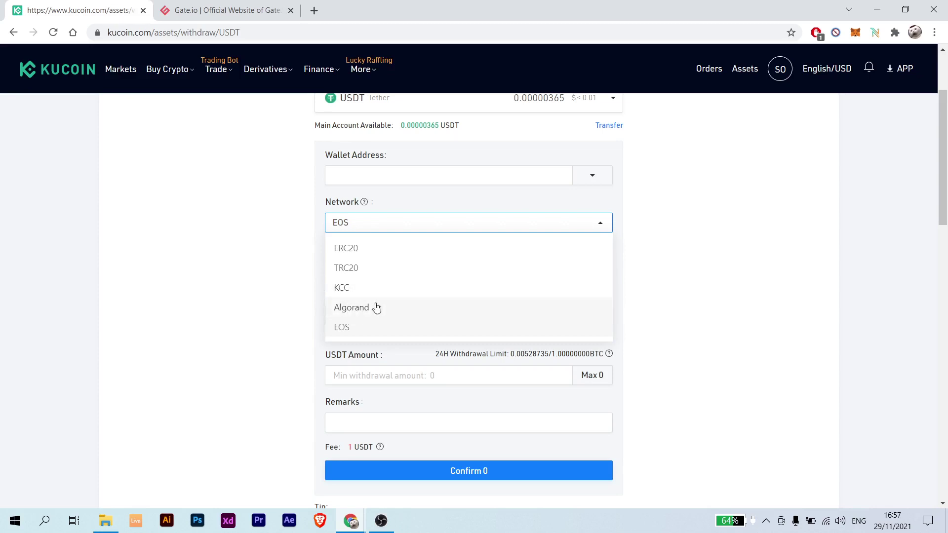
{"action": "left_click", "coordinate": [343, 293]}
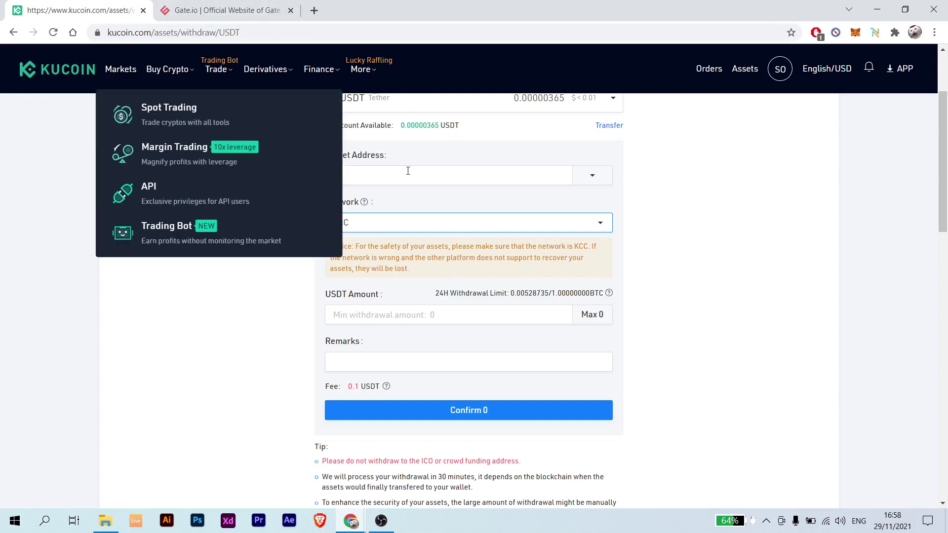
{"action": "scroll", "coordinate": [357, 240], "scroll_direction": "up", "scroll_amount": 1}
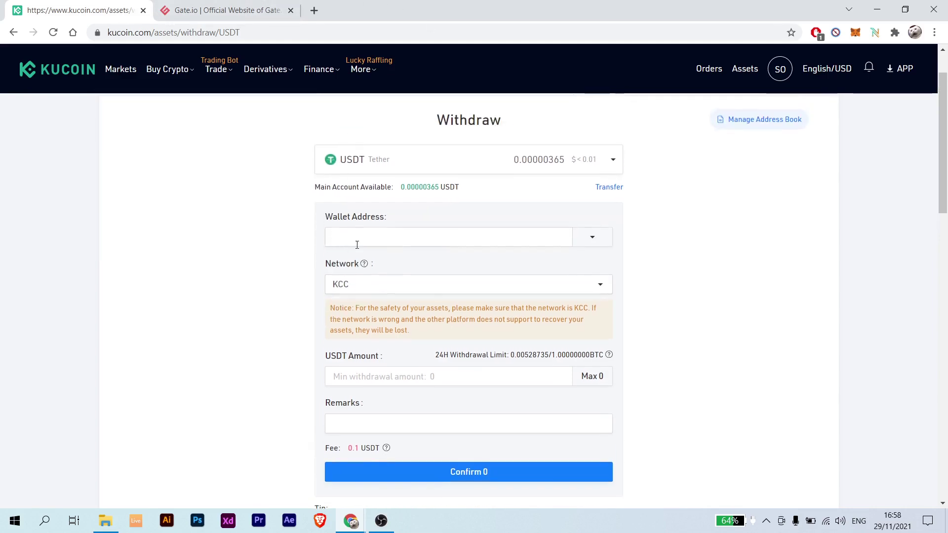
Switch to the Gate.io site and open its wallet deposit page
{"action": "left_click", "coordinate": [215, 6]}
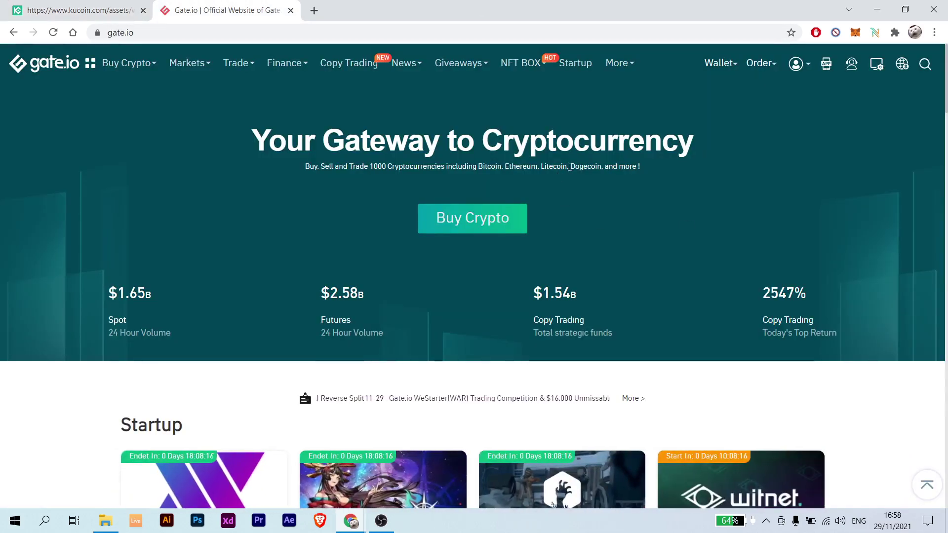
{"action": "mouse_move", "coordinate": [721, 57]}
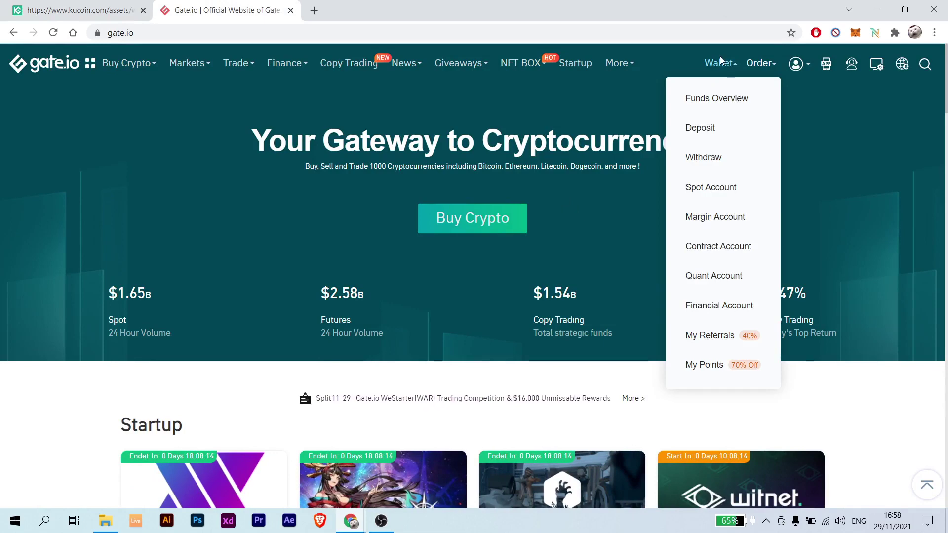
{"action": "left_click", "coordinate": [713, 140]}
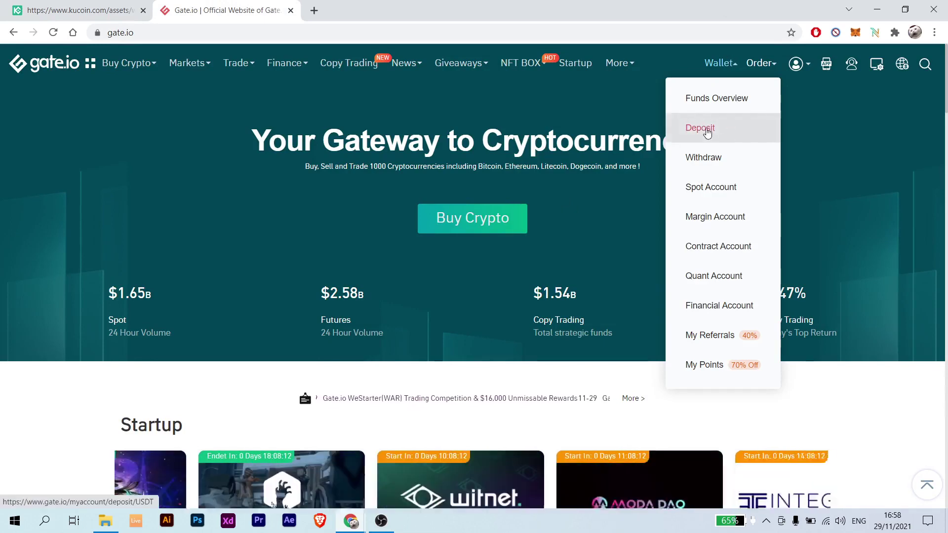
Search the deposit coin list for usdt, keep Tether USDT selected and review the deposit chains offered for it
{"action": "left_click", "coordinate": [423, 196]}
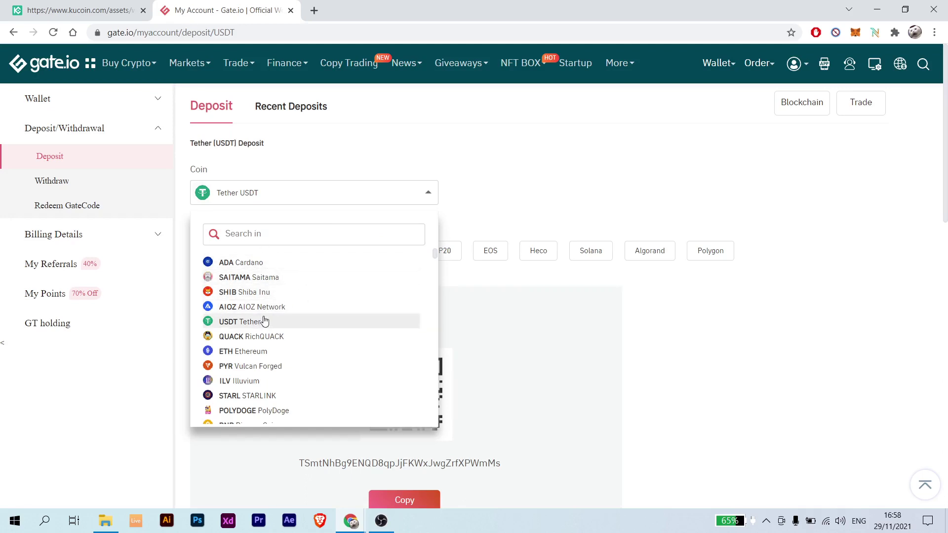
{"action": "scroll", "coordinate": [264, 321], "scroll_direction": "down", "scroll_amount": 1}
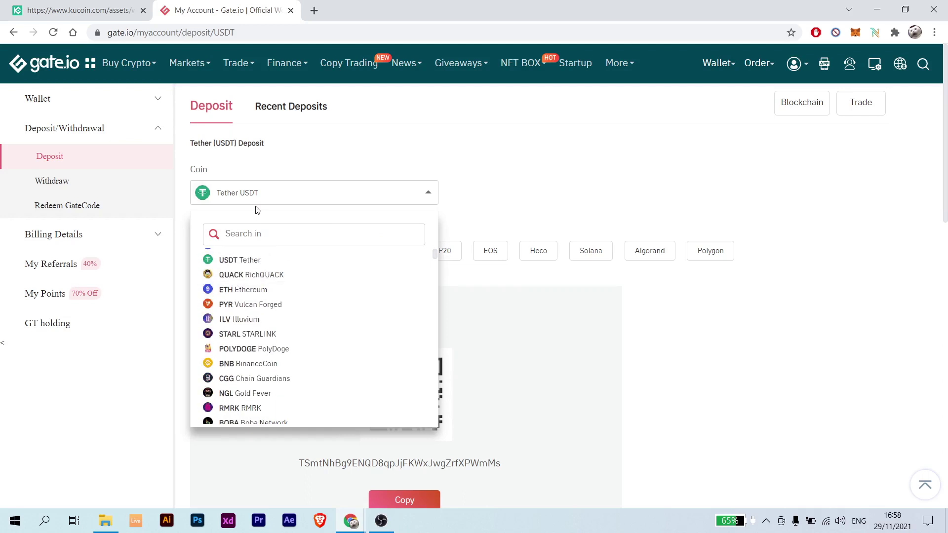
{"action": "left_click", "coordinate": [273, 238]}
{"action": "type", "text": "usdt"}
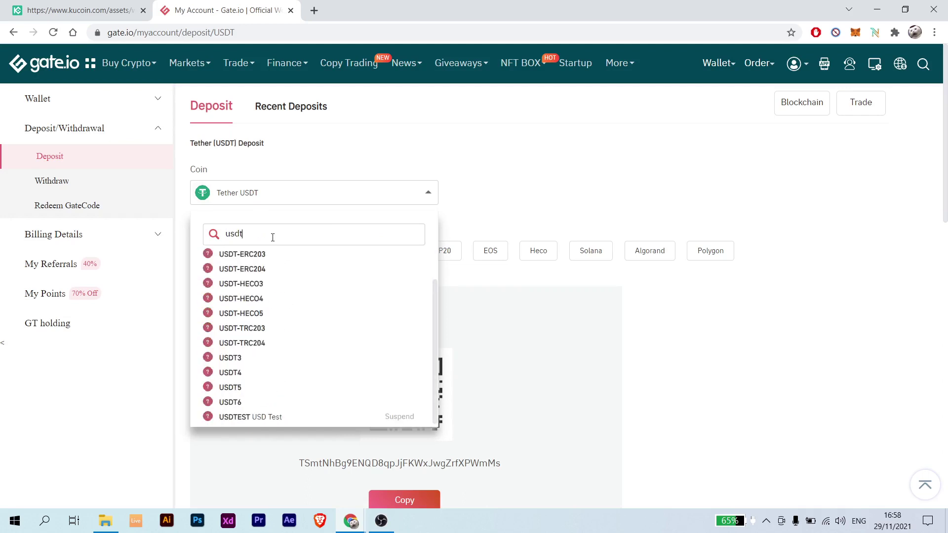
{"action": "left_click", "coordinate": [418, 197]}
{"action": "left_click", "coordinate": [224, 202]}
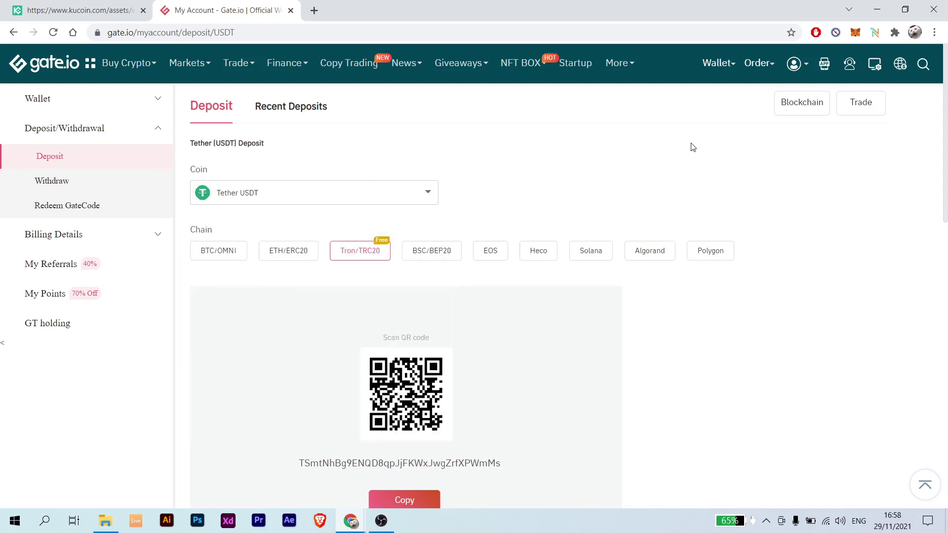
{"action": "scroll", "coordinate": [693, 146], "scroll_direction": "down", "scroll_amount": 1}
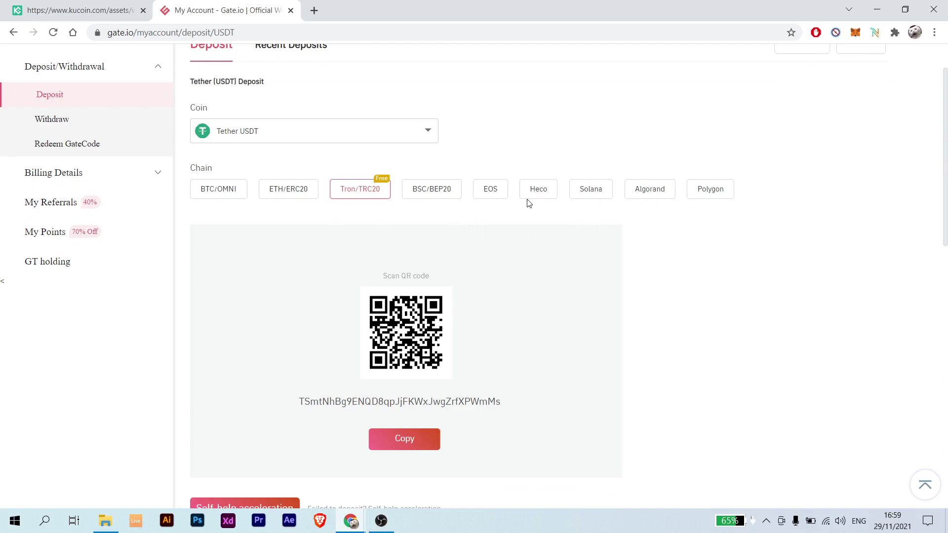
{"action": "scroll", "coordinate": [529, 204], "scroll_direction": "down", "scroll_amount": 1}
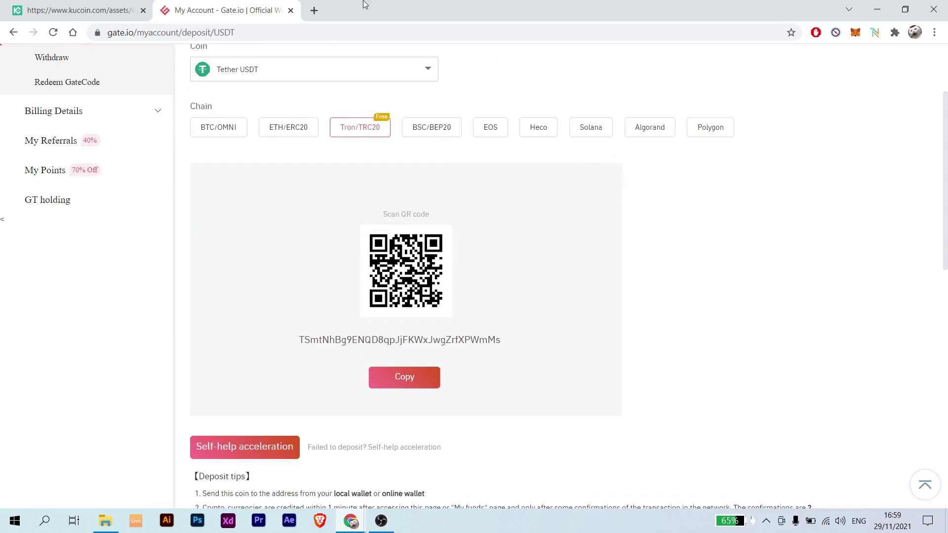
Return to the KuCoin withdrawal form, compare the Algorand and TRC20 networks, and set the network to Algorand
{"action": "left_click", "coordinate": [78, 10]}
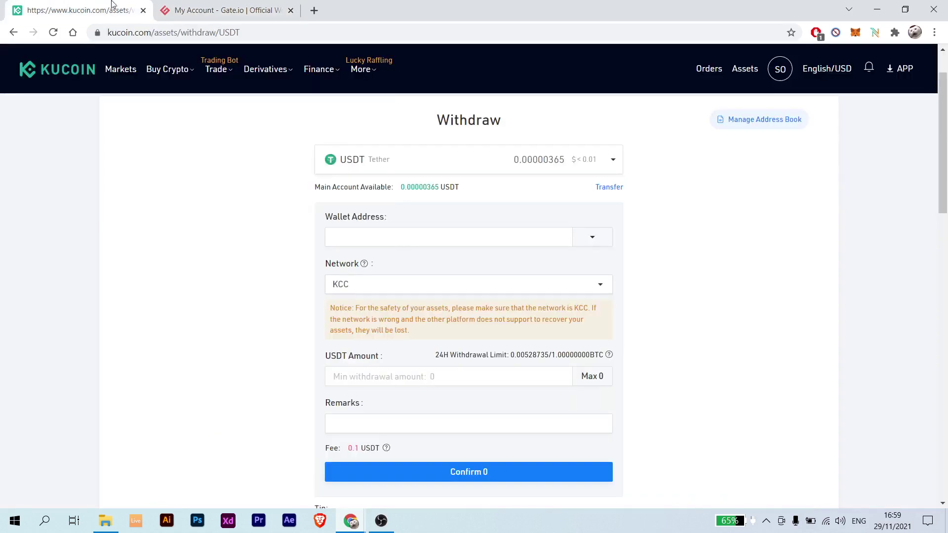
{"action": "left_click", "coordinate": [380, 286]}
{"action": "left_click", "coordinate": [380, 316]}
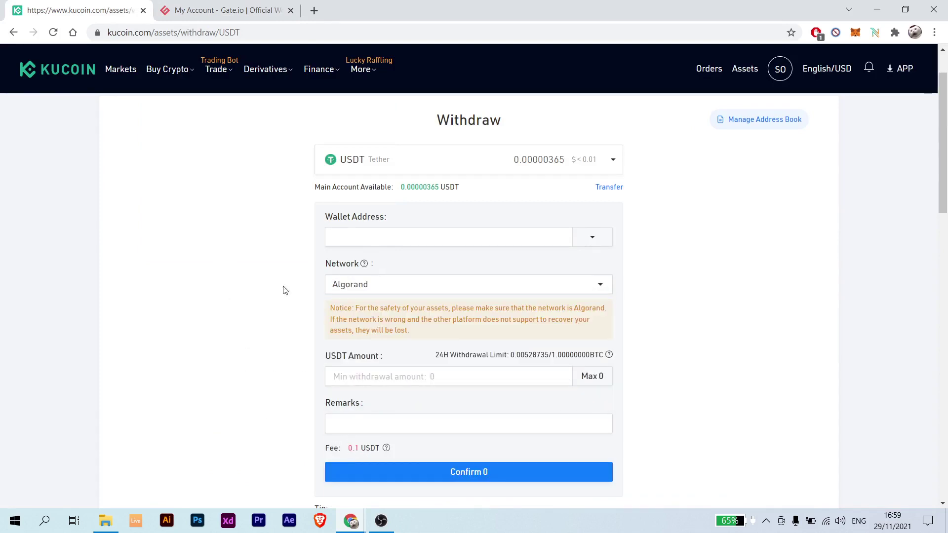
{"action": "left_click", "coordinate": [348, 285]}
{"action": "left_click", "coordinate": [364, 329]}
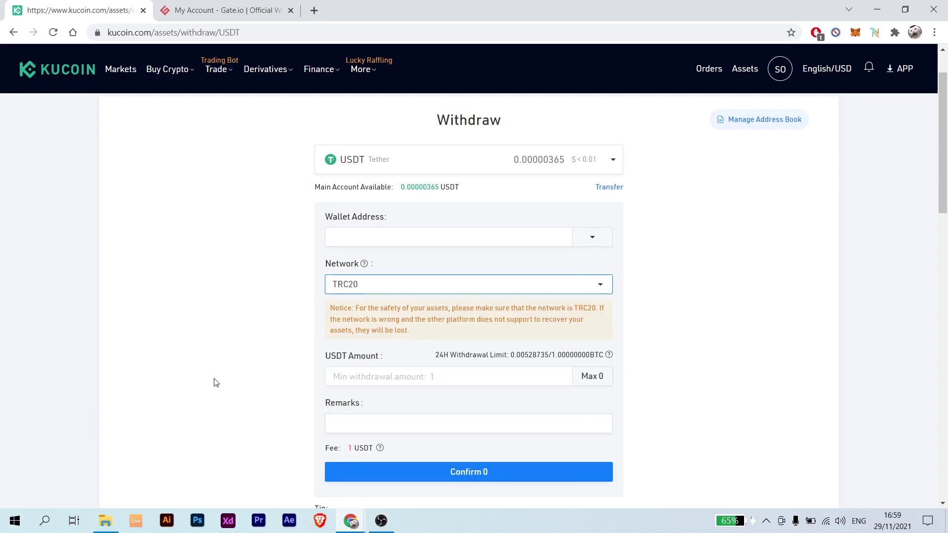
{"action": "left_click", "coordinate": [353, 288]}
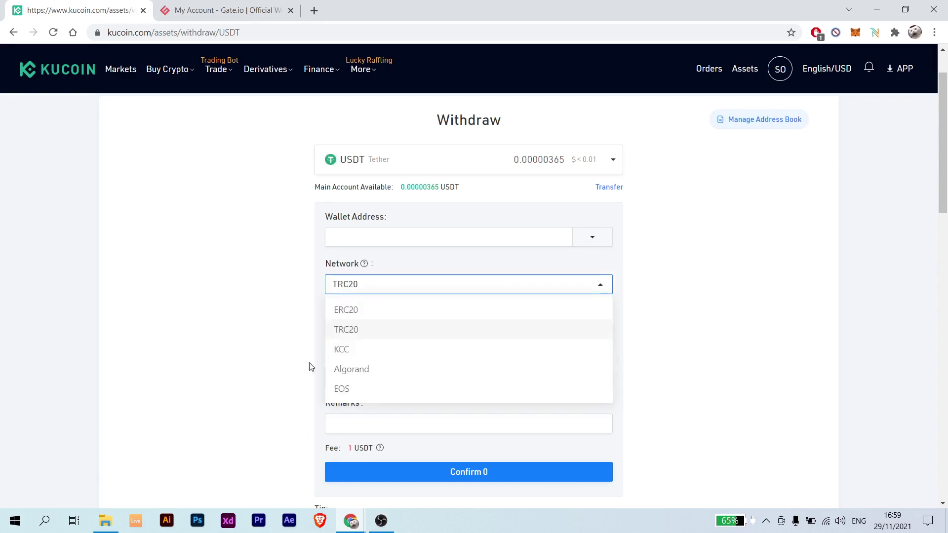
{"action": "left_click", "coordinate": [372, 369]}
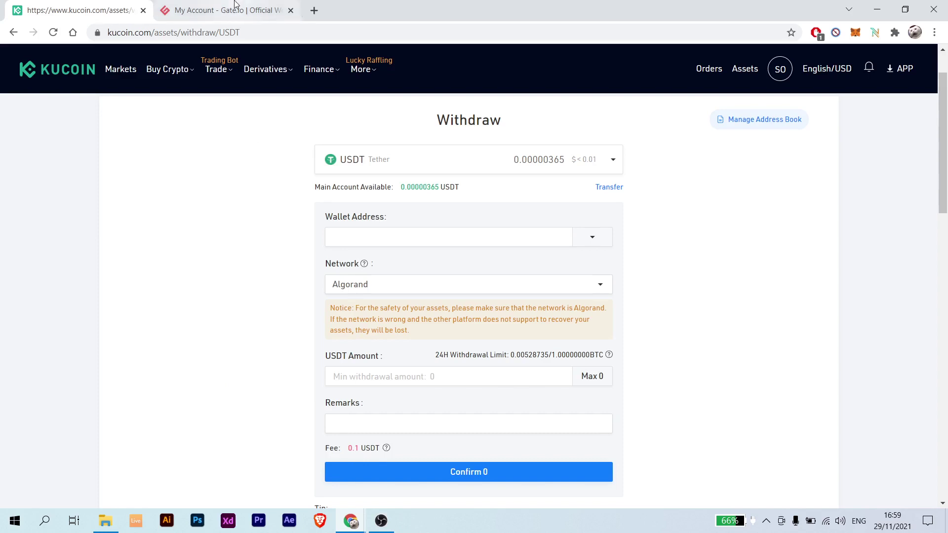
On the Gate.io deposit page, choose the Algorand chain for USDT and copy its deposit address
{"action": "left_click", "coordinate": [286, 8]}
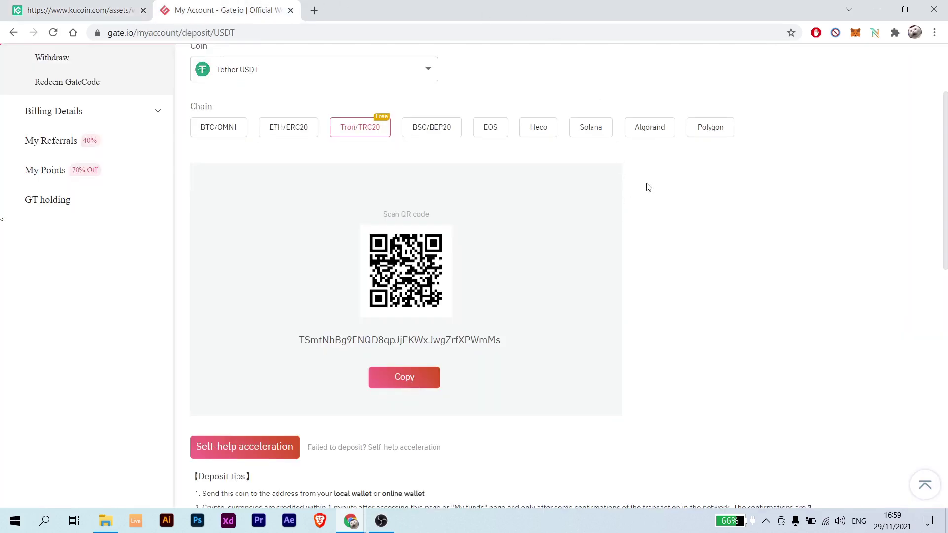
{"action": "left_click", "coordinate": [647, 133]}
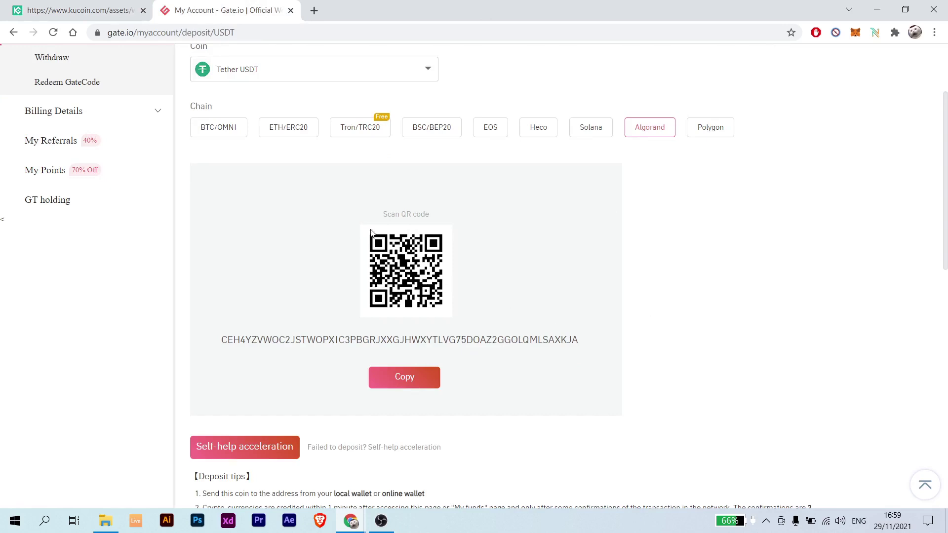
{"action": "left_click", "coordinate": [403, 377]}
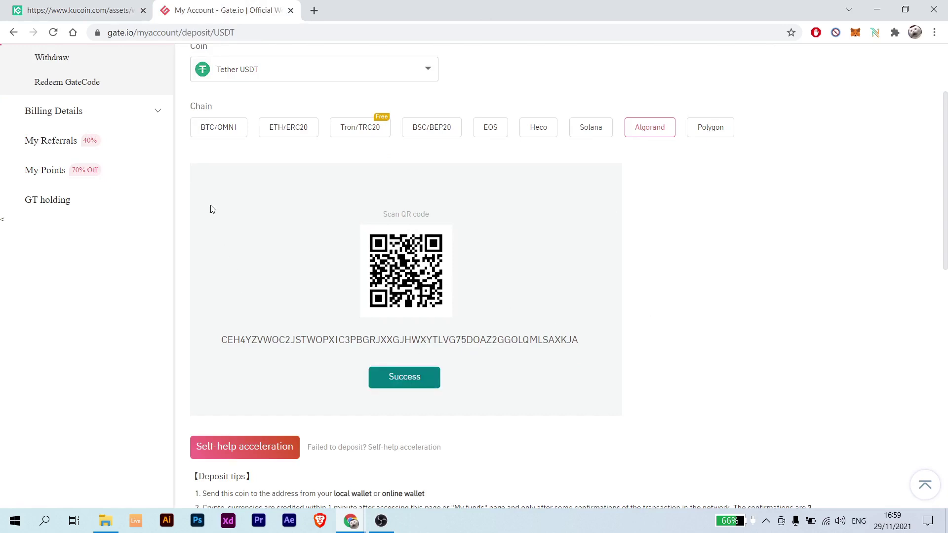
Paste the copied deposit address as the wallet address in the KuCoin withdrawal form and set the USDT amount to the maximum
{"action": "left_click", "coordinate": [85, 6]}
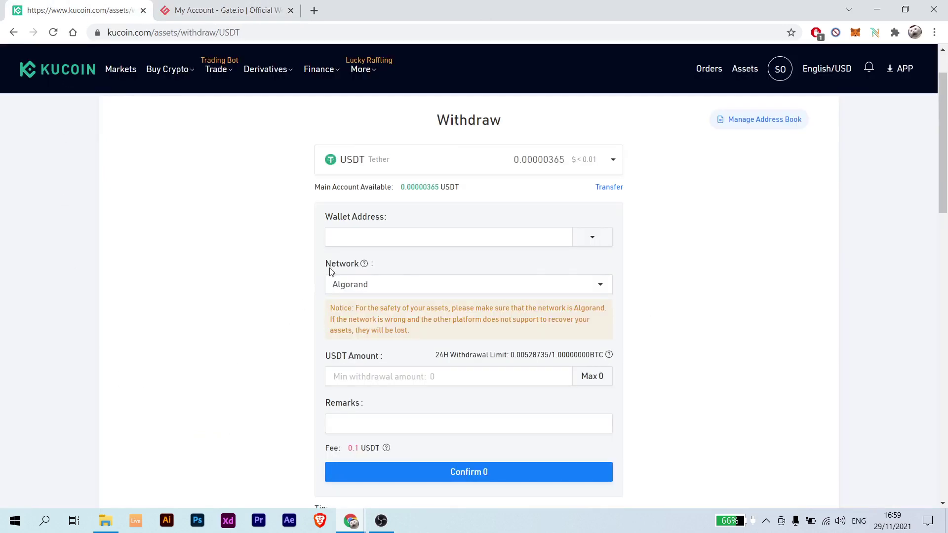
{"action": "right_click", "coordinate": [344, 237]}
{"action": "left_click", "coordinate": [376, 331]}
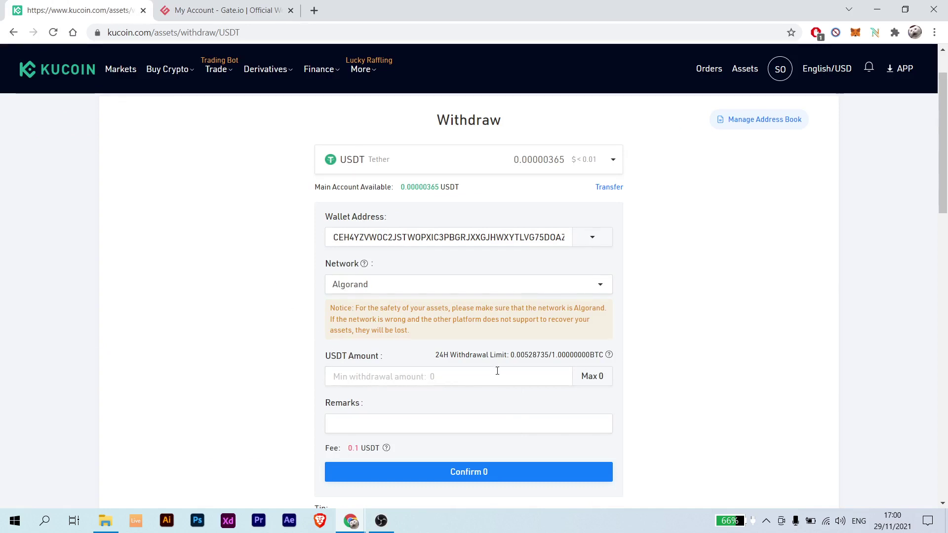
{"action": "left_click", "coordinate": [433, 376]}
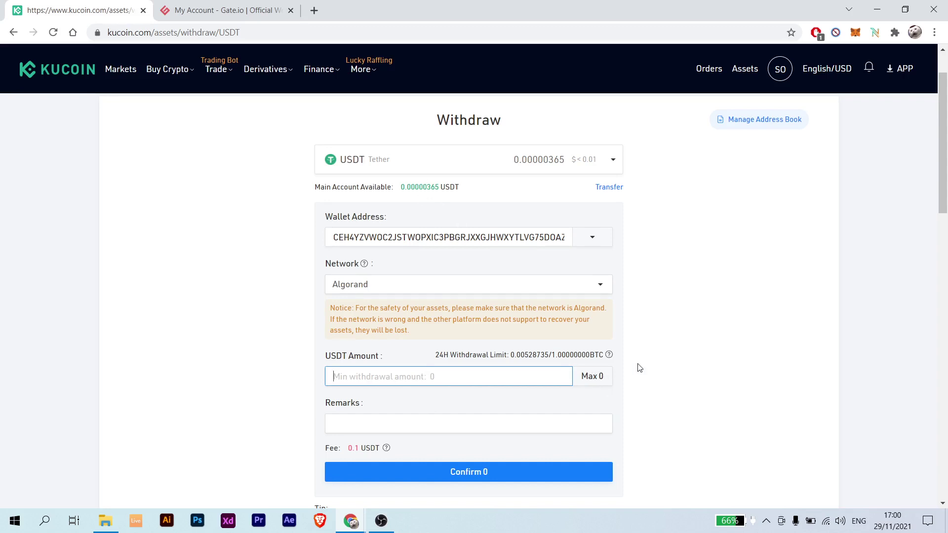
{"action": "left_click", "coordinate": [602, 377]}
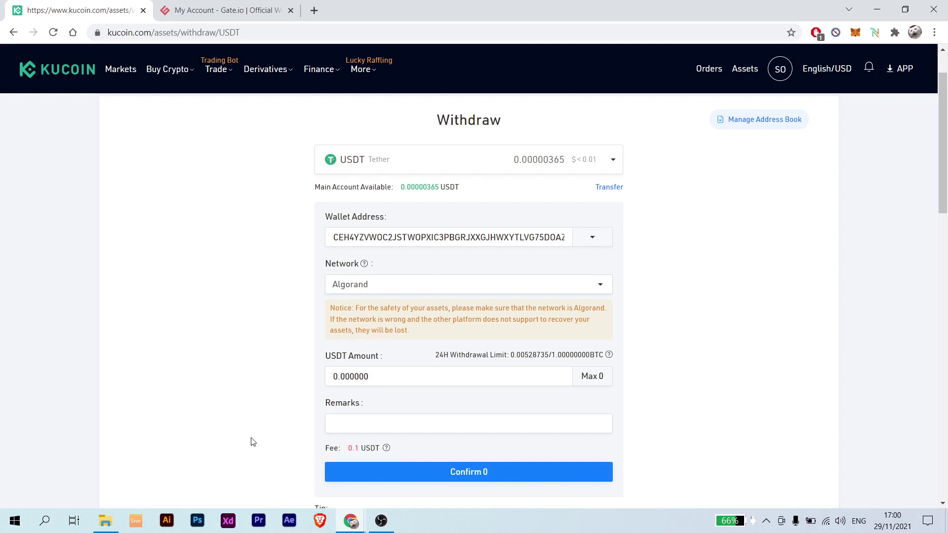
Switch back to Gate.io and open the wallet's spot account page
{"action": "left_click", "coordinate": [226, 8]}
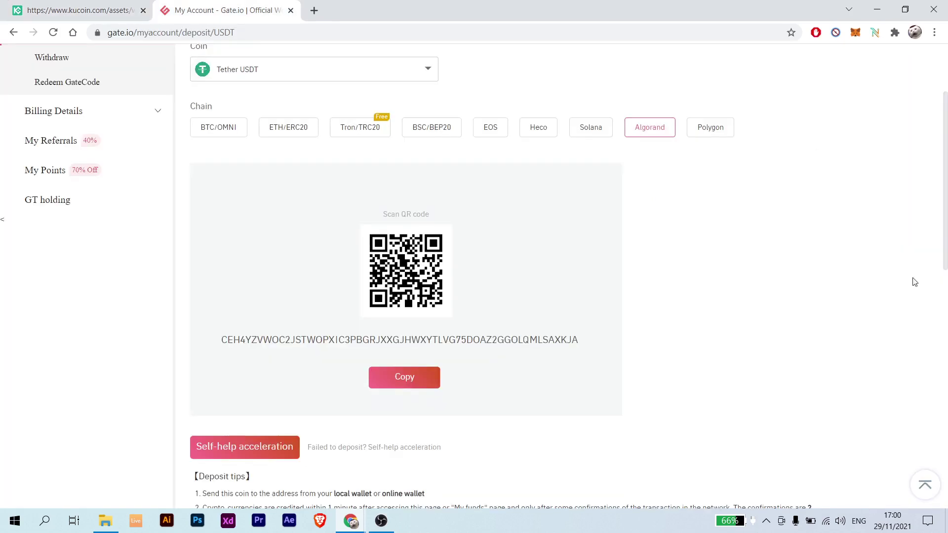
{"action": "mouse_move", "coordinate": [713, 62]}
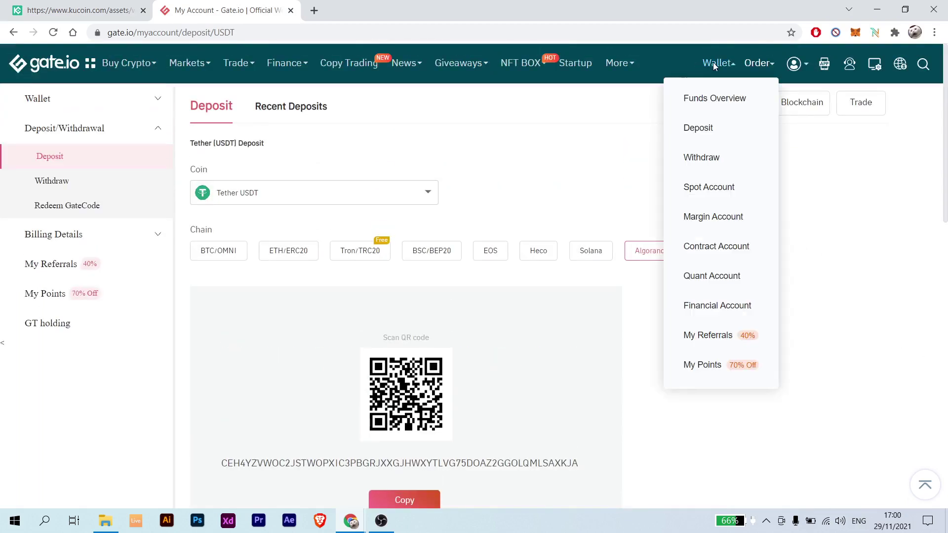
{"action": "left_click", "coordinate": [711, 192]}
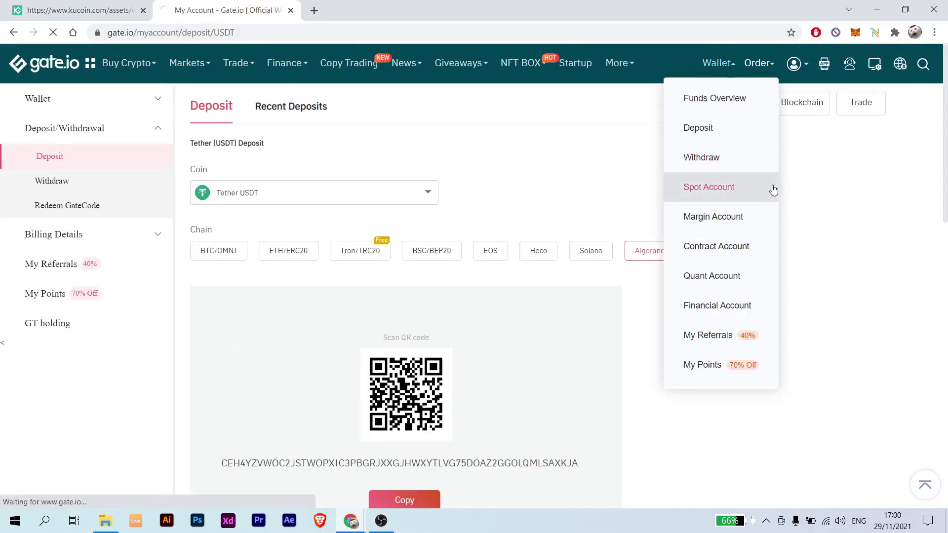